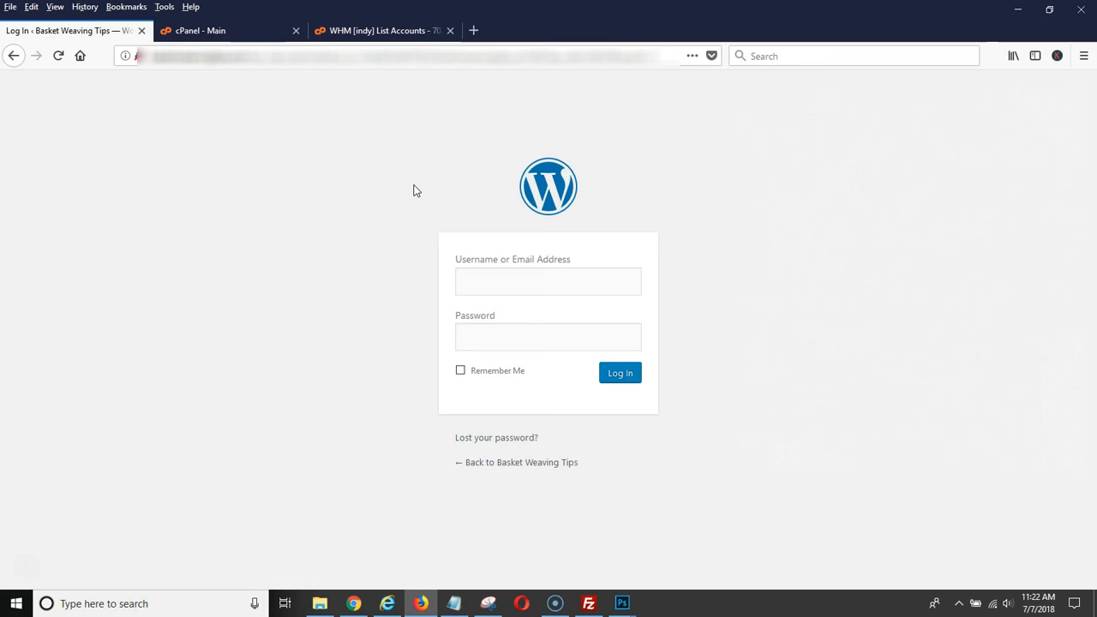
left_click(576, 287)
left_click(684, 234)
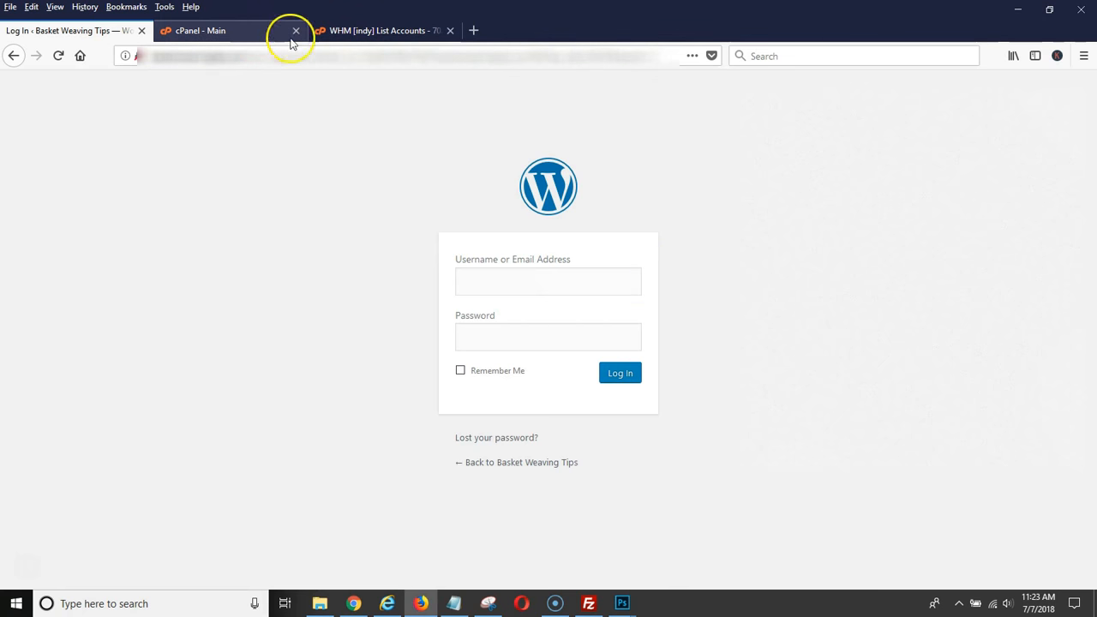
Switch to the site's cPanel and open phpMyAdmin to reach the WordPress databases.
left_click(239, 36)
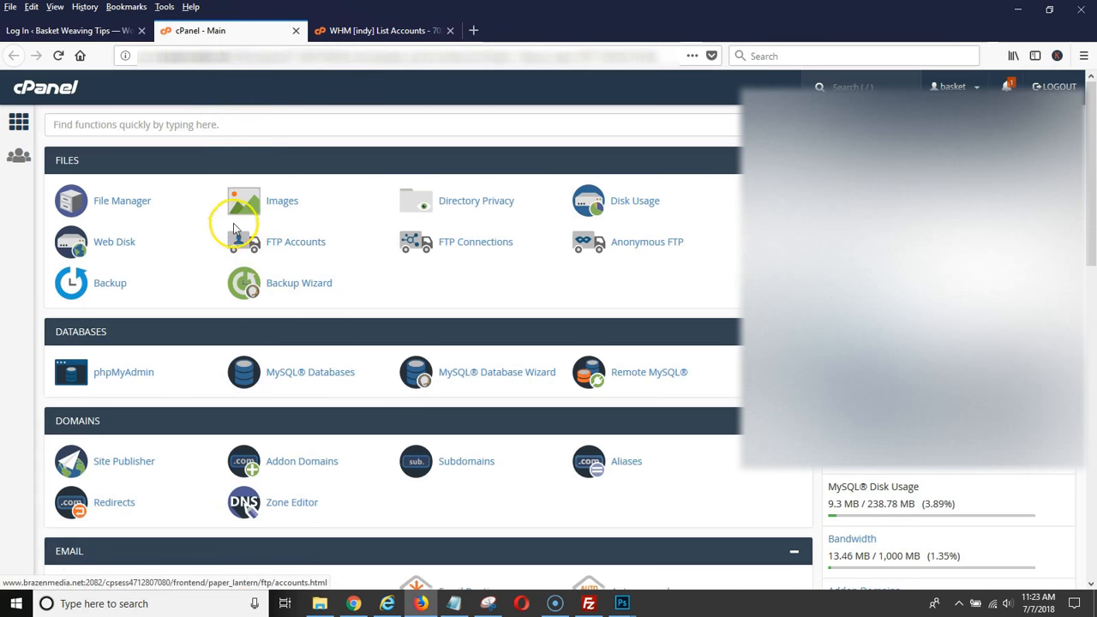
scroll(205, 158, "down", 1)
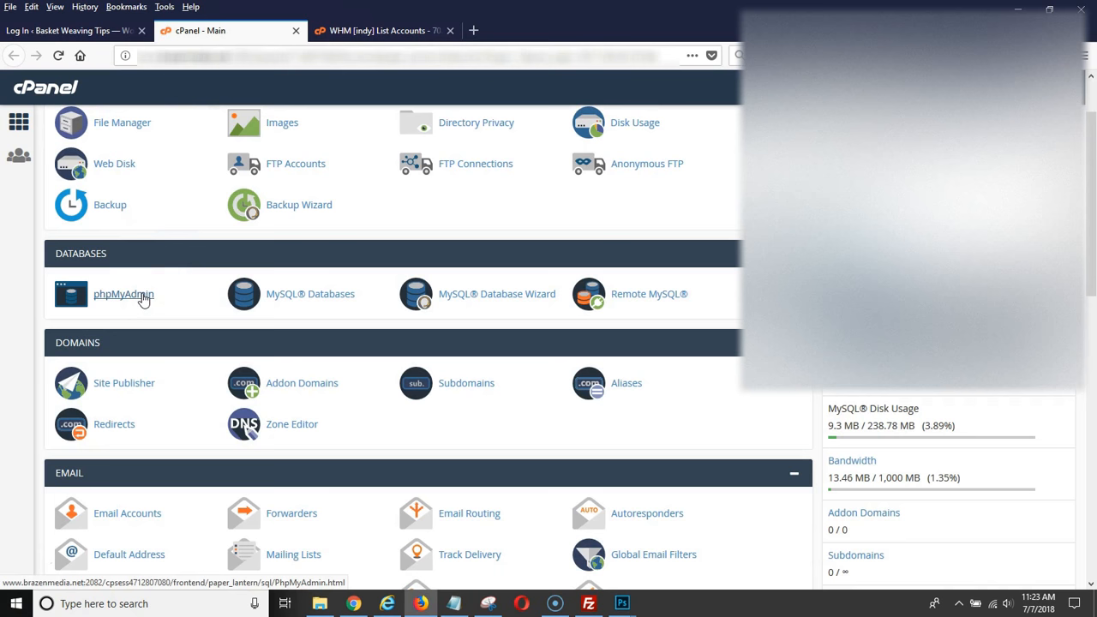
left_click(141, 300)
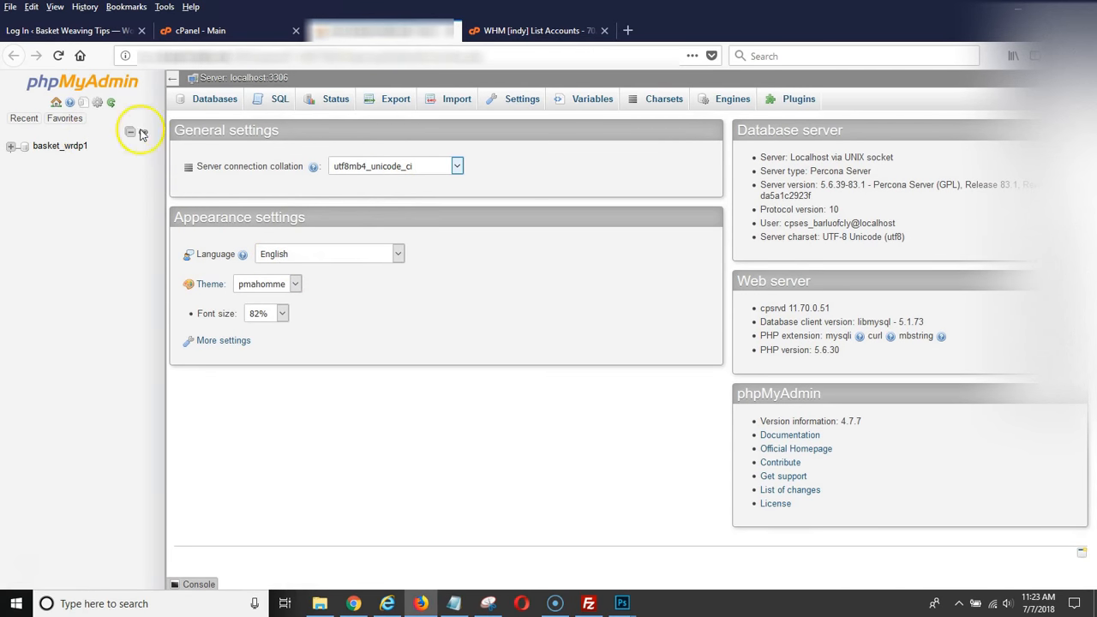
Open the basket_wrdp1 database and browse the records of its wp_users table.
left_click(69, 147)
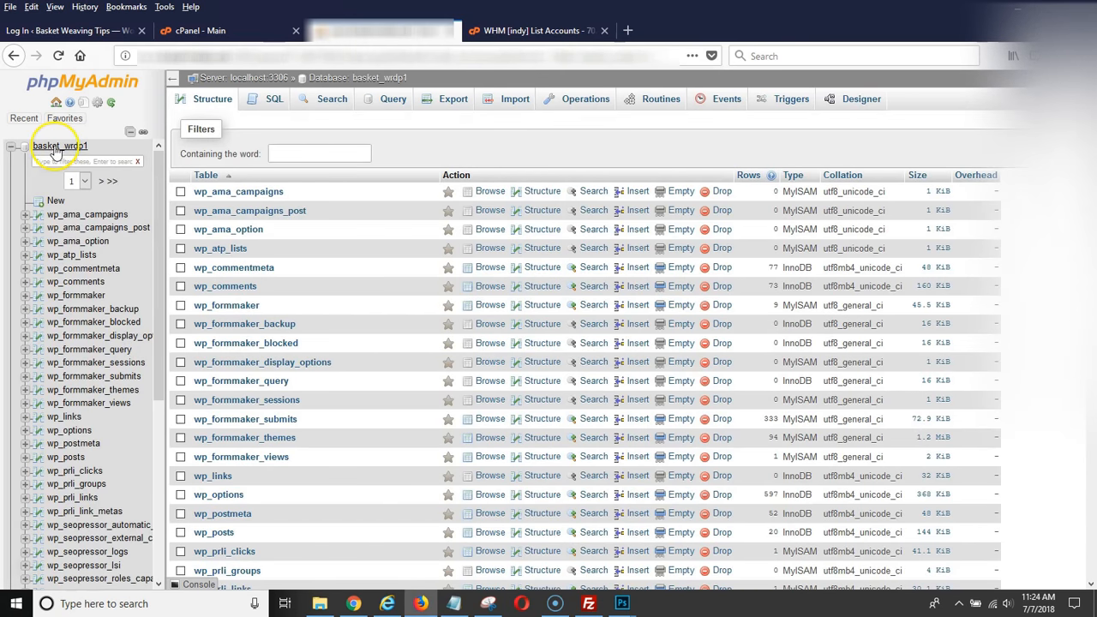
left_click(54, 160)
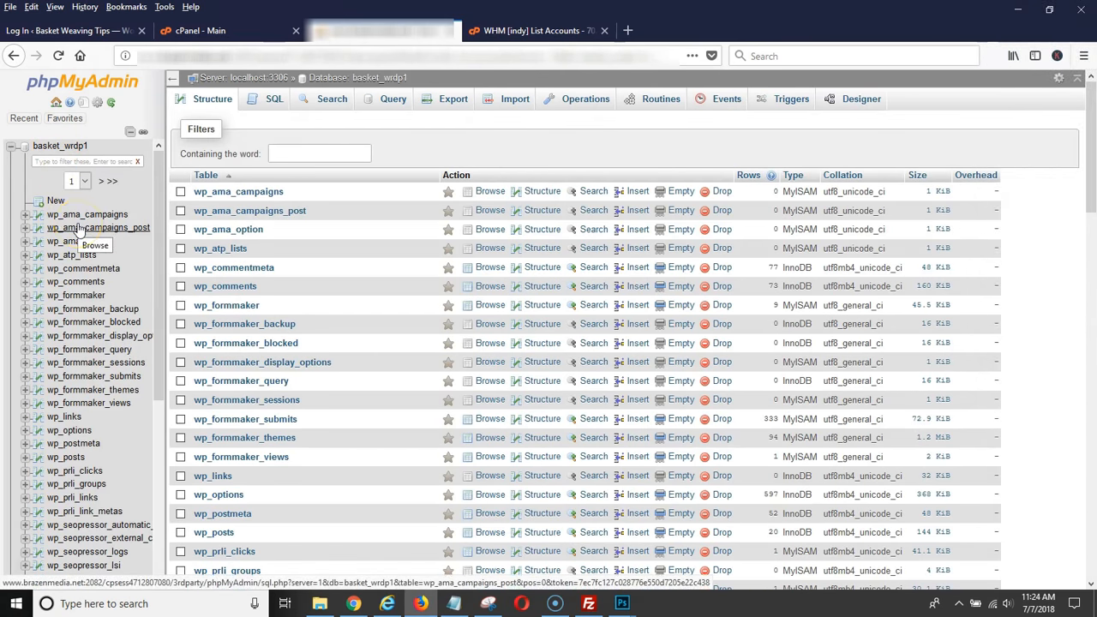
scroll(78, 231, "down", 8)
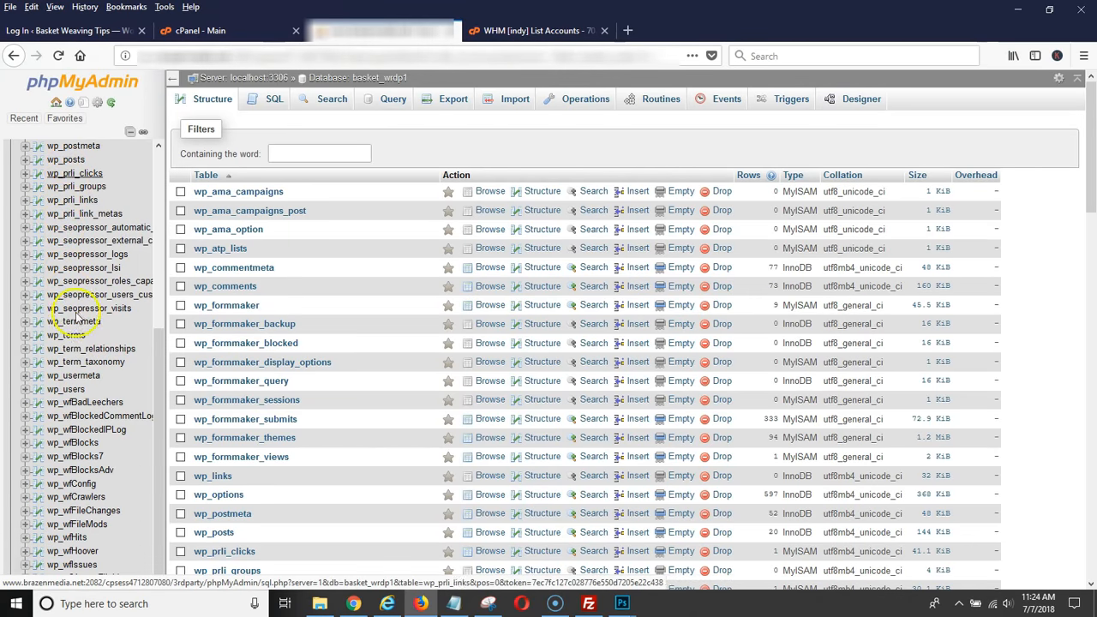
scroll(86, 257, "up", 6)
scroll(83, 378, "down", 3)
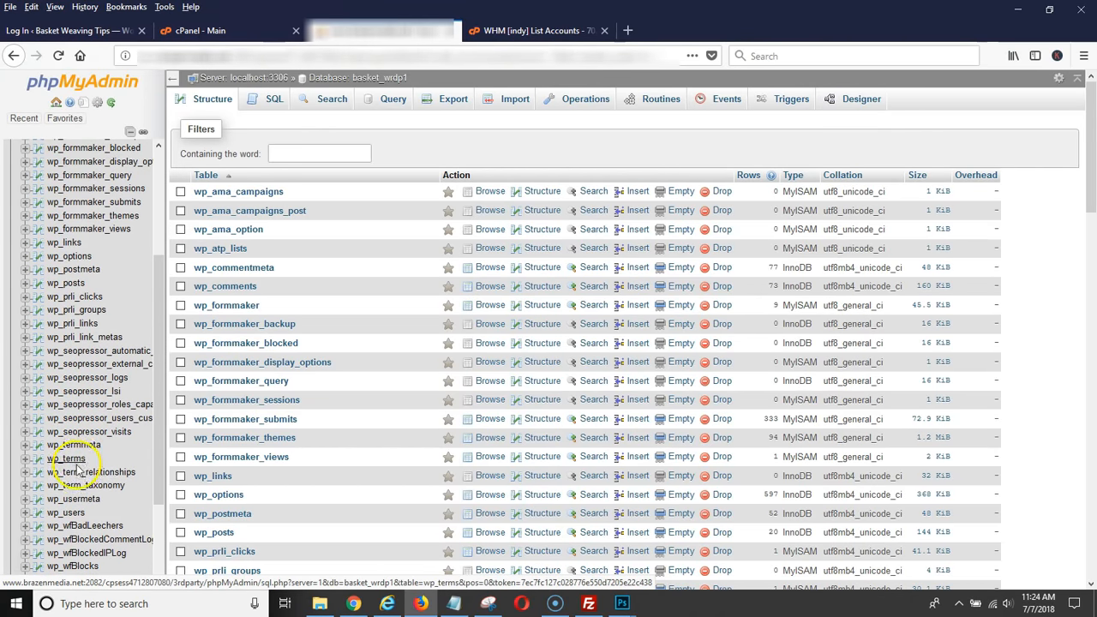
scroll(77, 470, "down", 2)
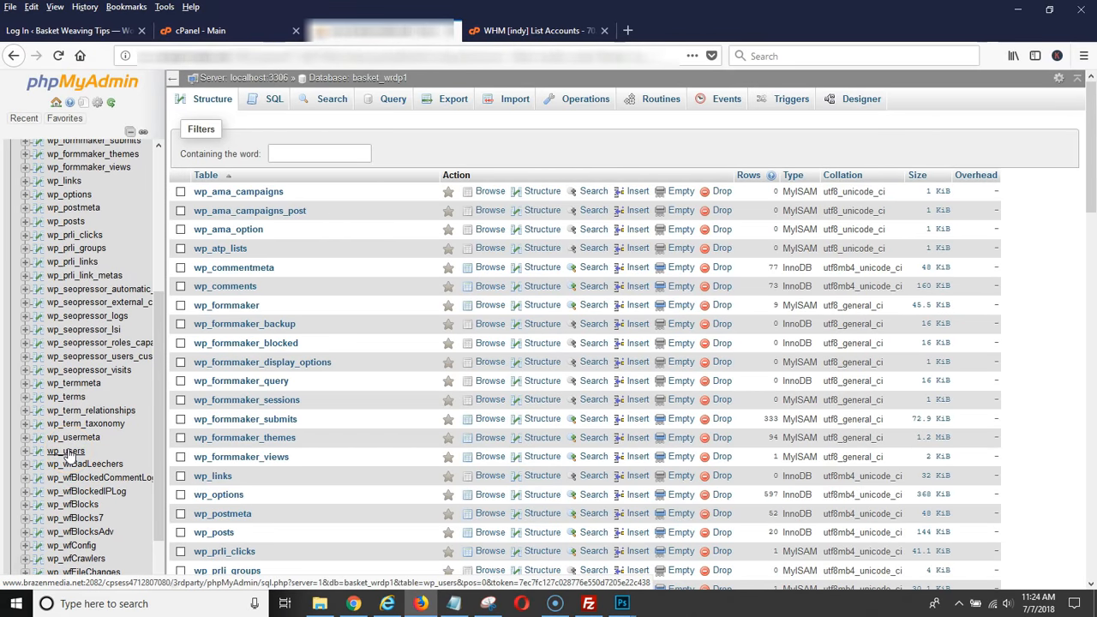
left_click(69, 456)
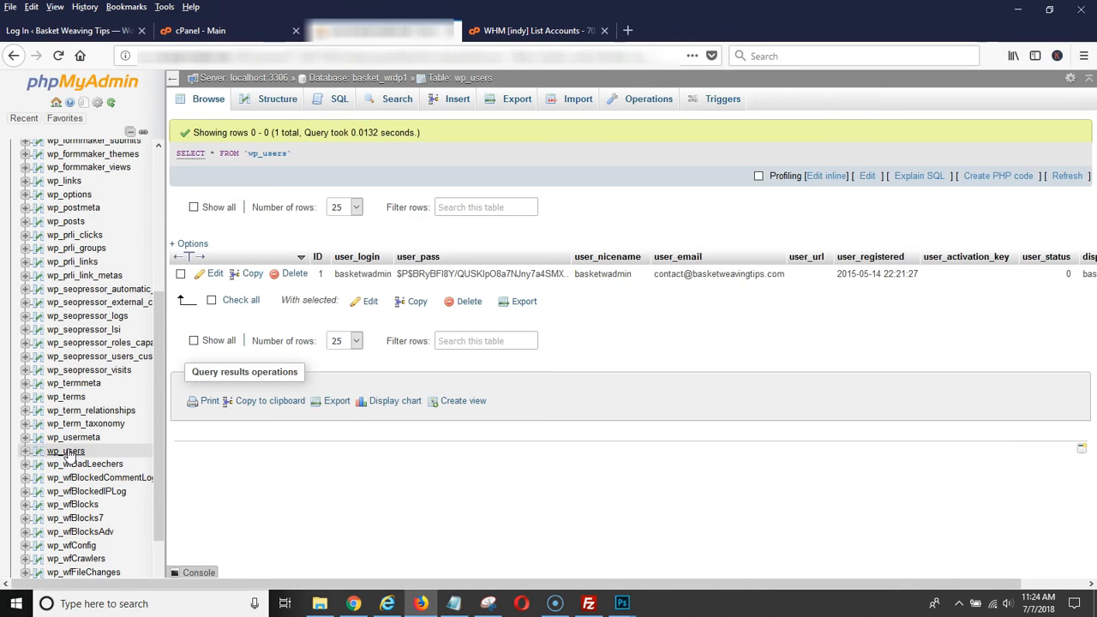
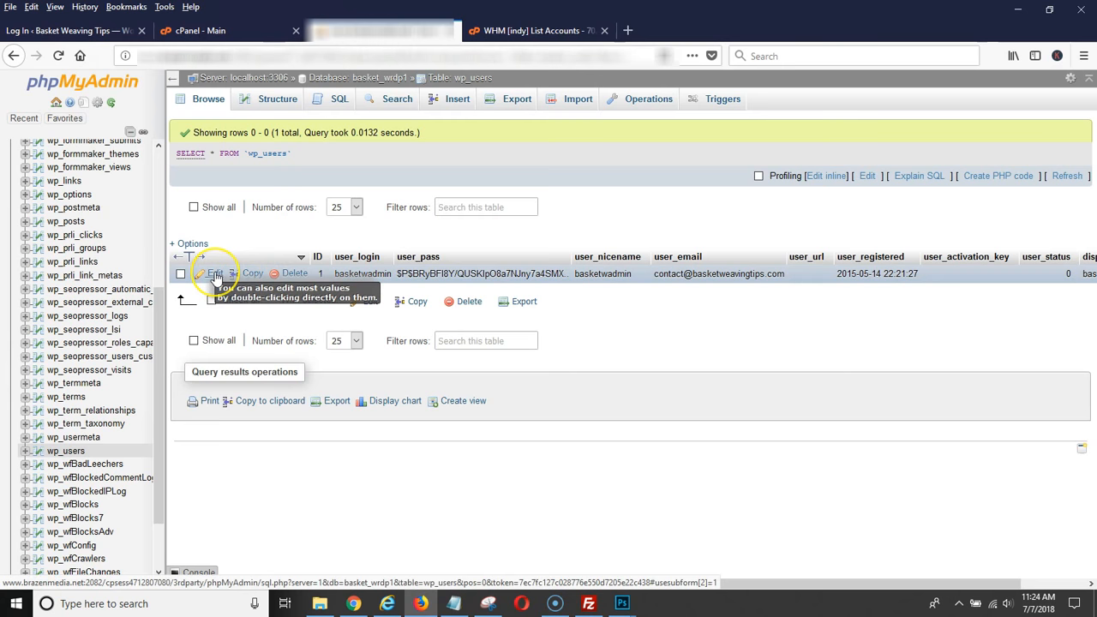
Open the wp_users record with ID 1, the site's admin account, for editing.
left_click(467, 274)
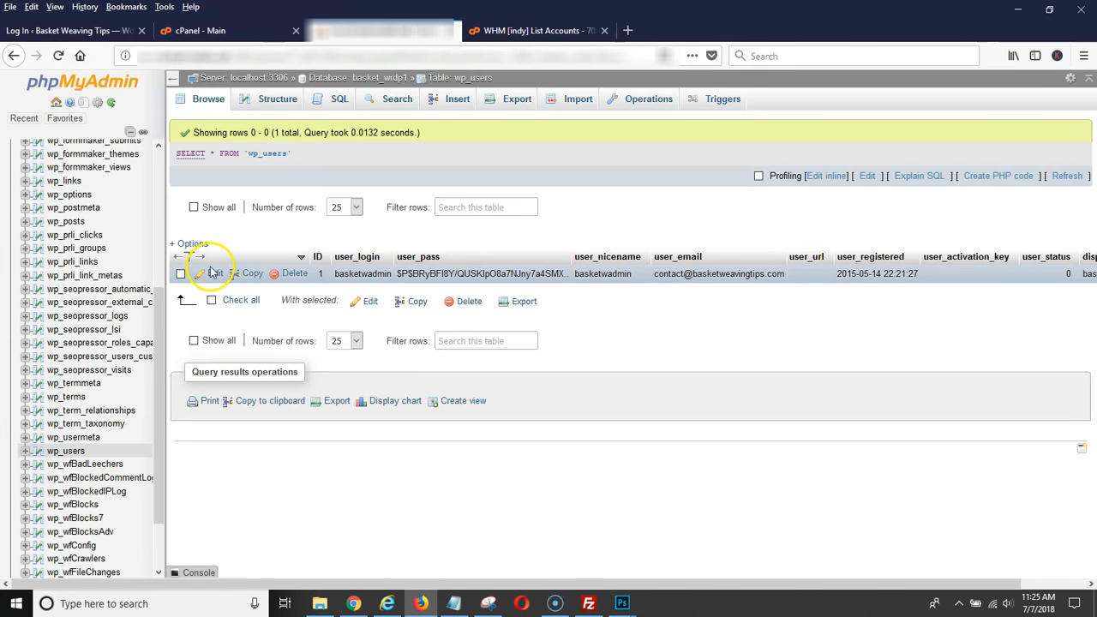
left_click(277, 276)
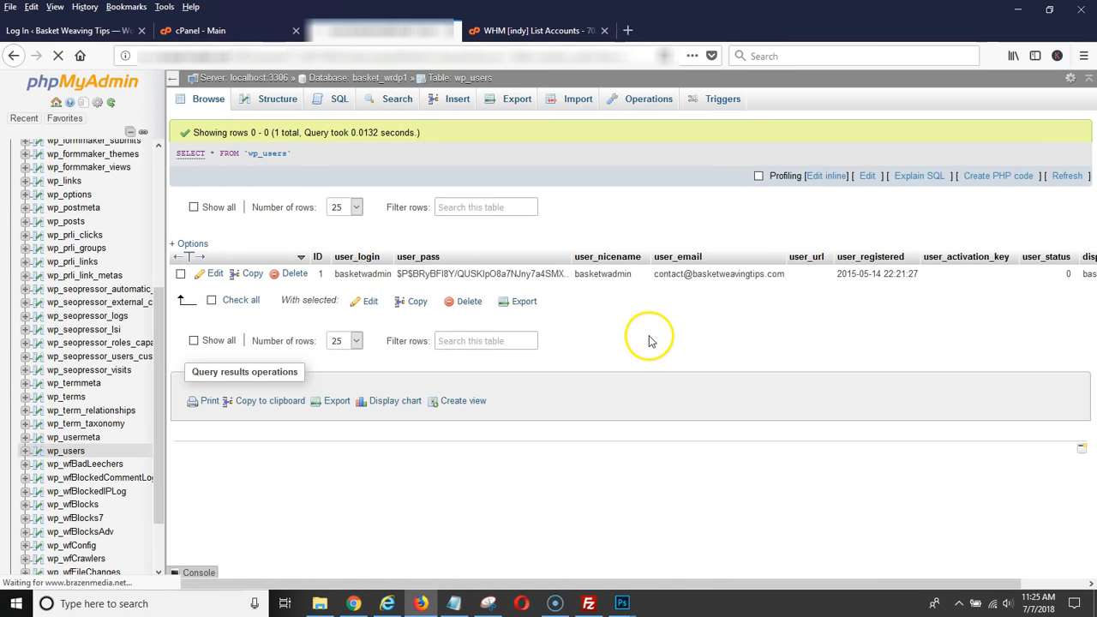
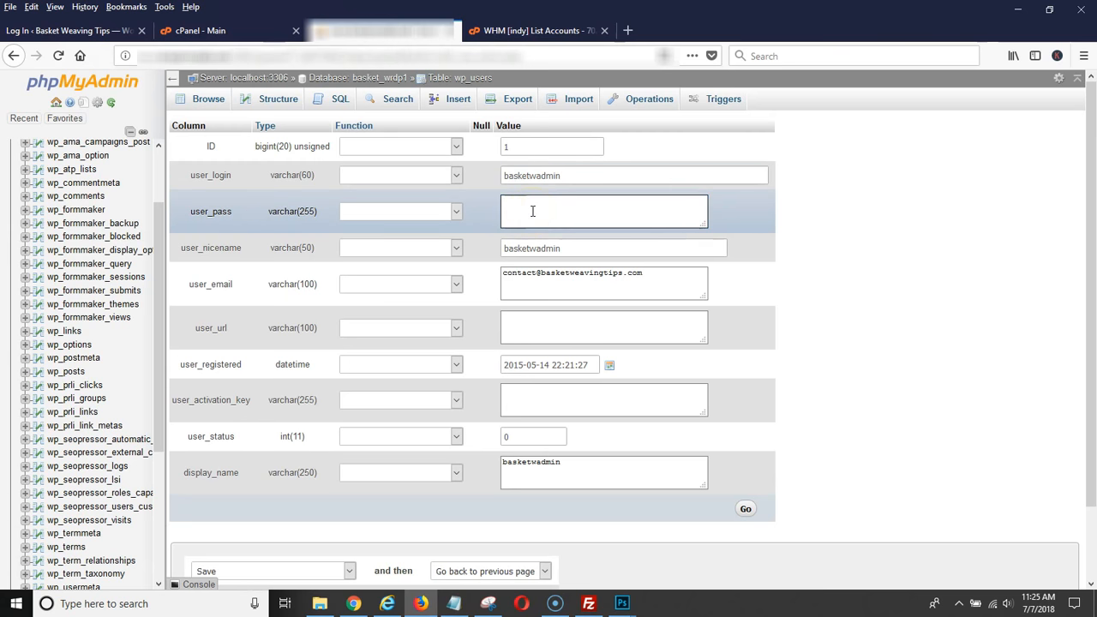
Switch to the blank Notepad document and move its window below the user_pass row so that field stays uncovered.
left_click(455, 602)
left_click_drag(417, 116, 637, 248)
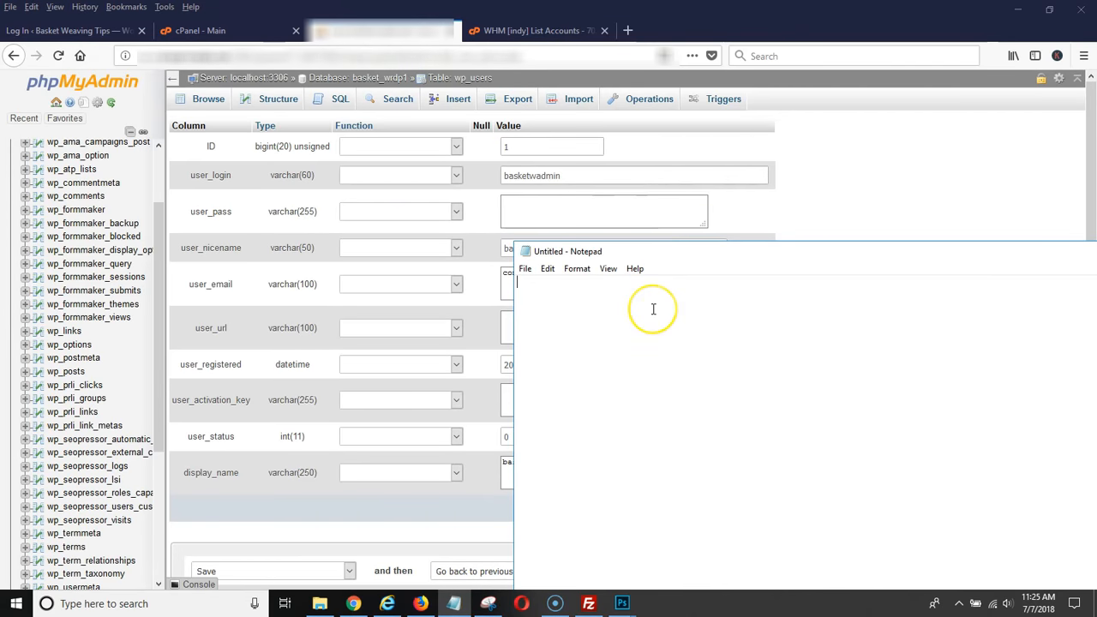
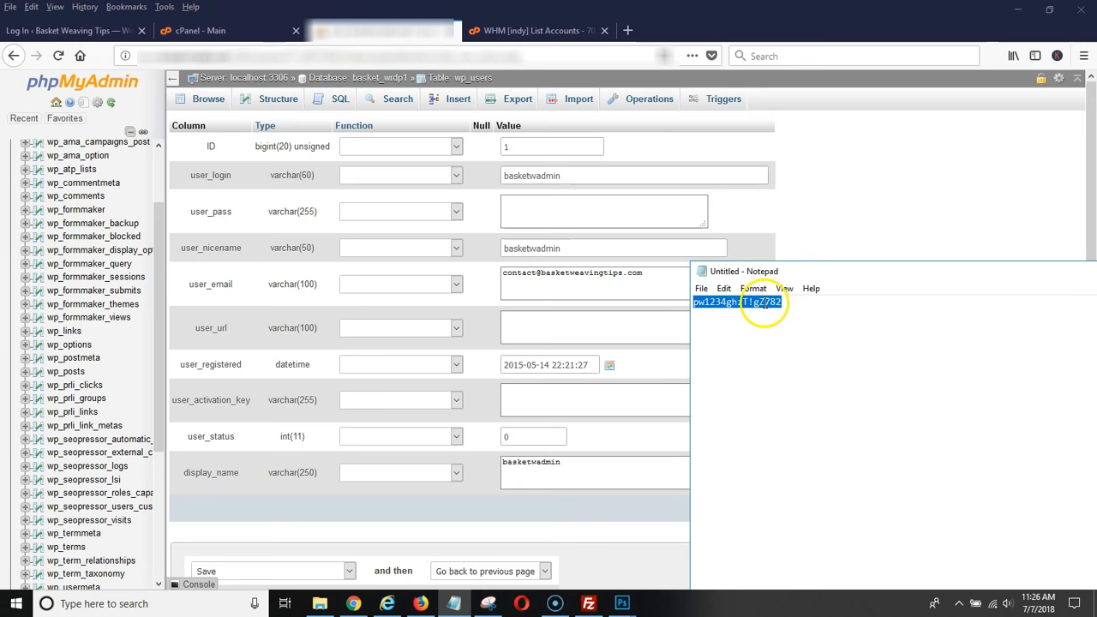
Copy the selected new password from the Notepad document for use in the user_pass field.
right_click(730, 300)
left_click(758, 342)
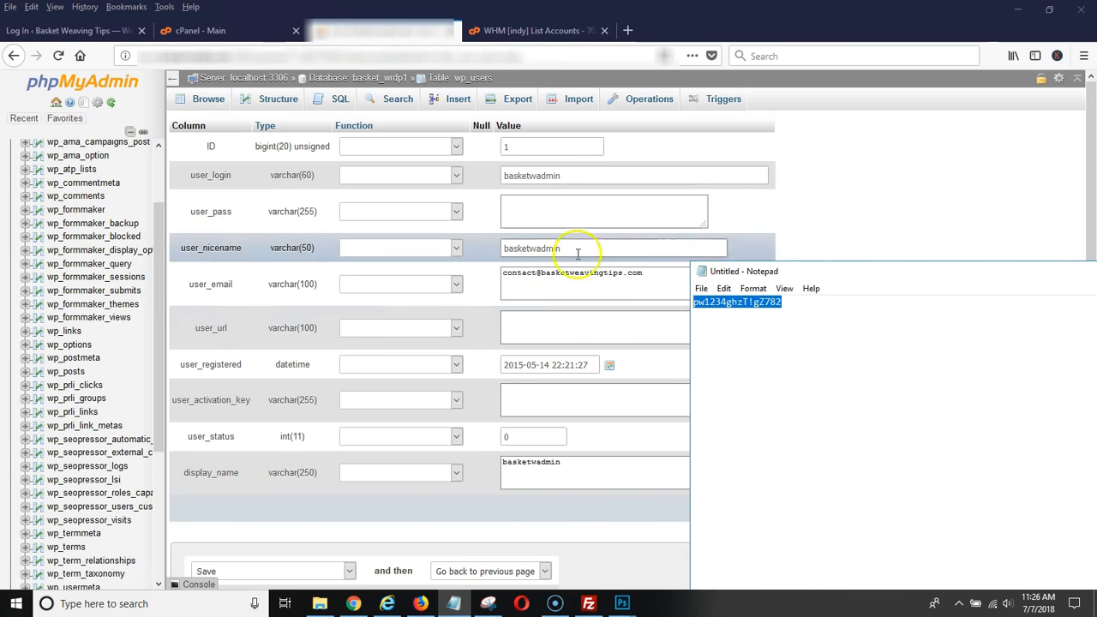
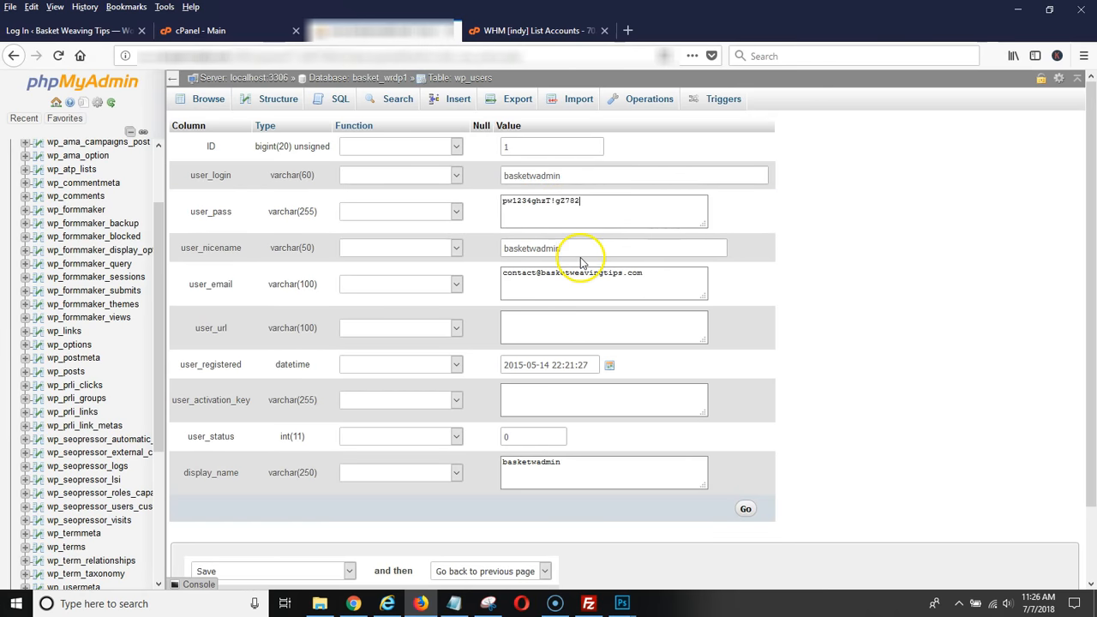
Open the list of functions that can be applied to the user_pass value.
left_click(456, 212)
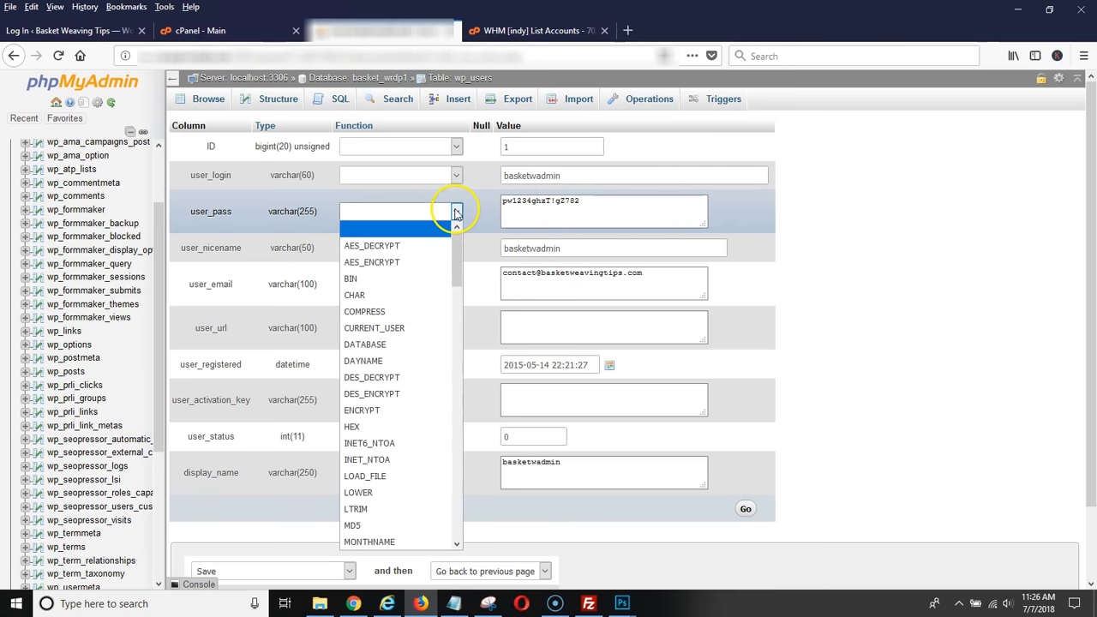
scroll(411, 288, "down", 2)
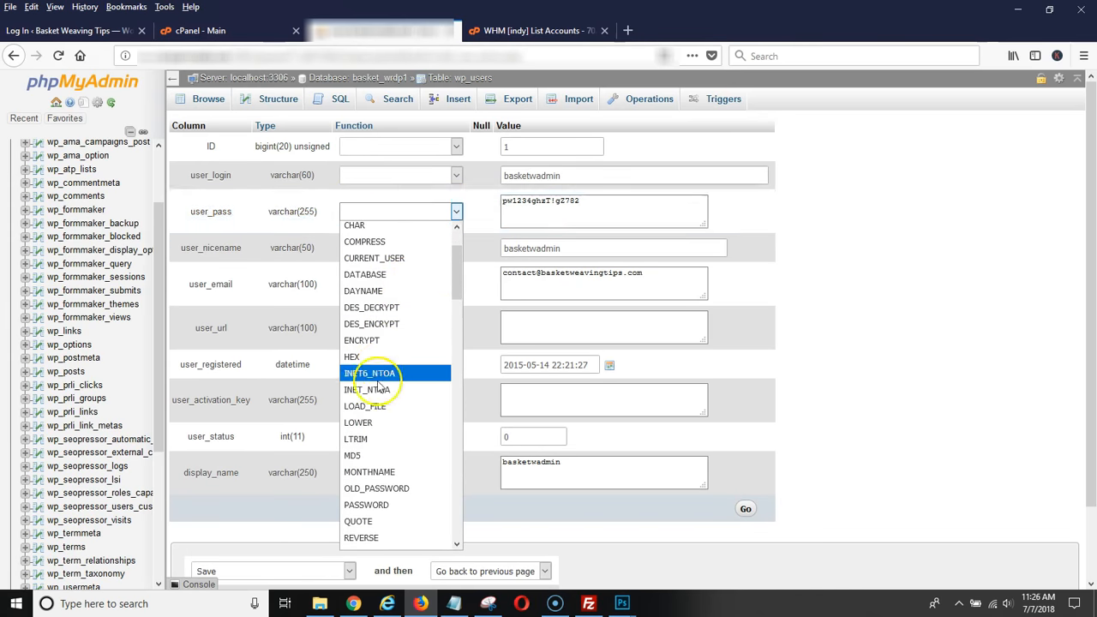
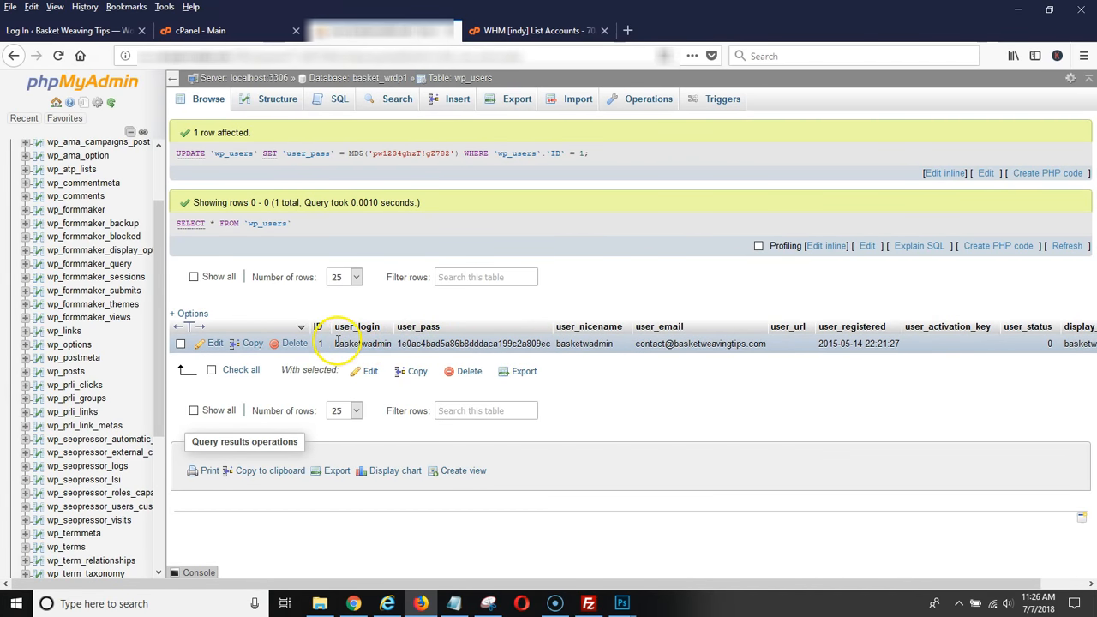
Select the admin account's user_login value in the wp_users row.
left_click_drag(346, 343, 383, 344)
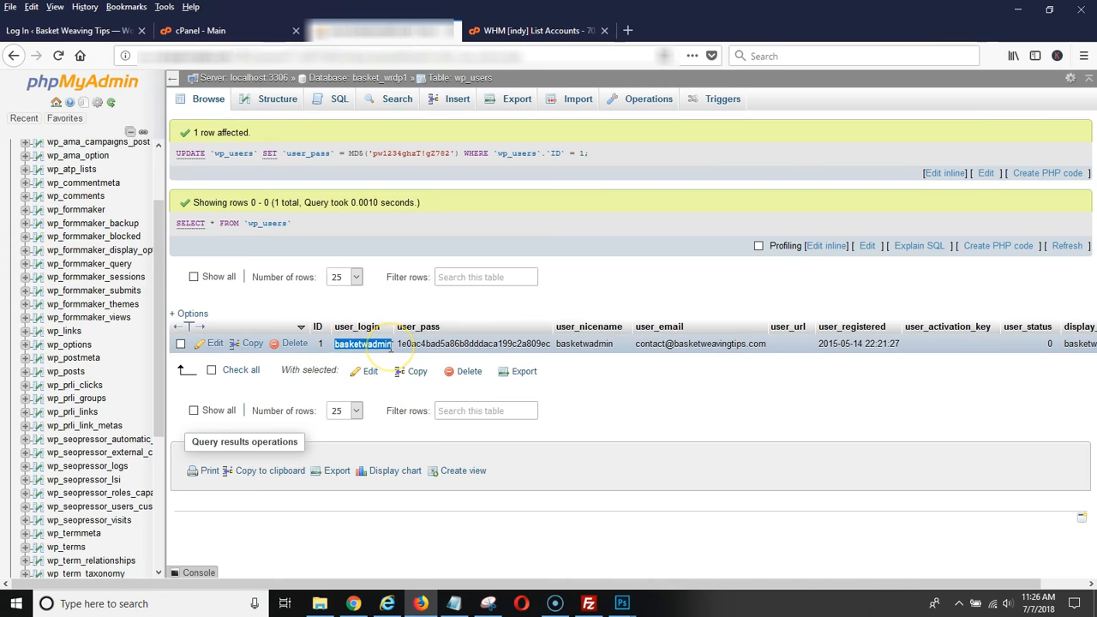
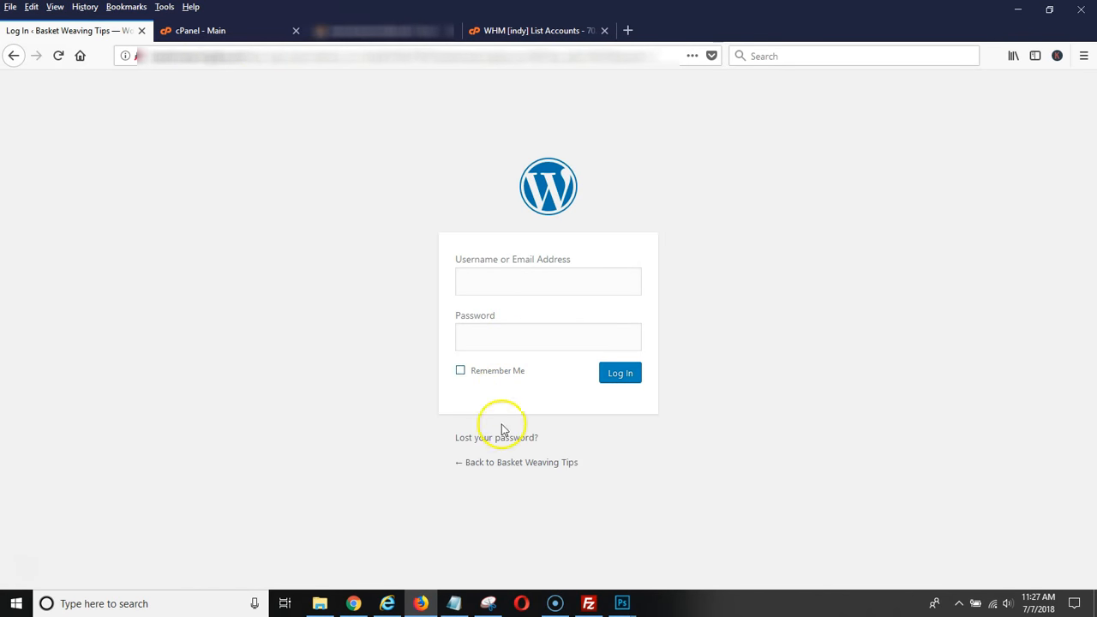
Copy the admin username from the Notepad note into the Username or Email Address field of the WordPress login form.
left_click(463, 606)
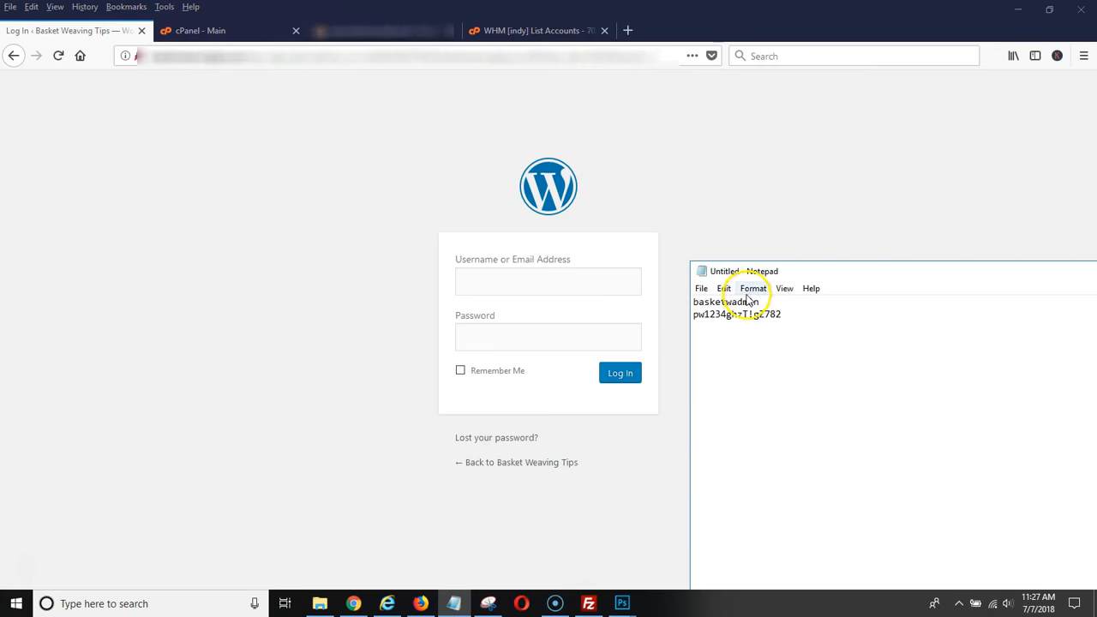
left_click(527, 285)
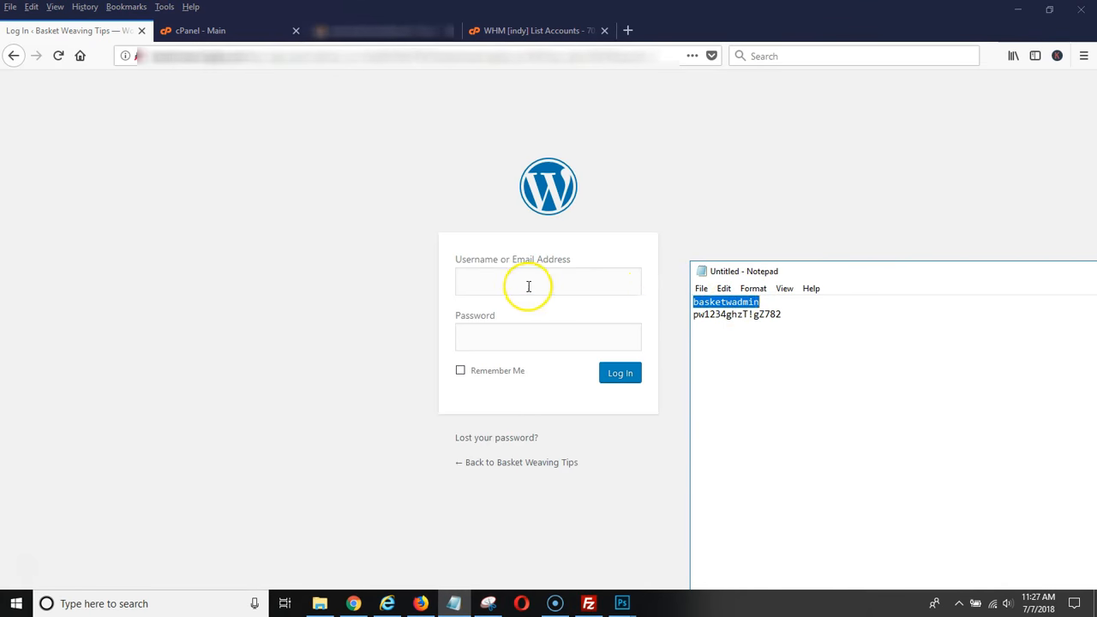
type("basketwadmin")
key("Tab")
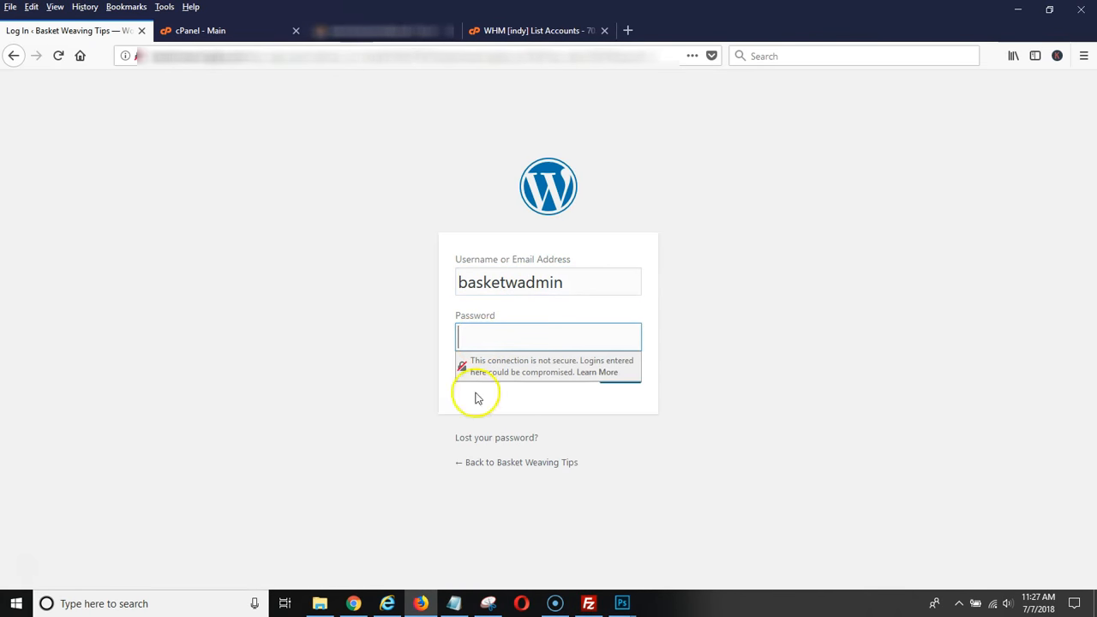
Log in to WordPress with the account password copied from the Notepad note, and let Firefox save the login.
left_click(452, 603)
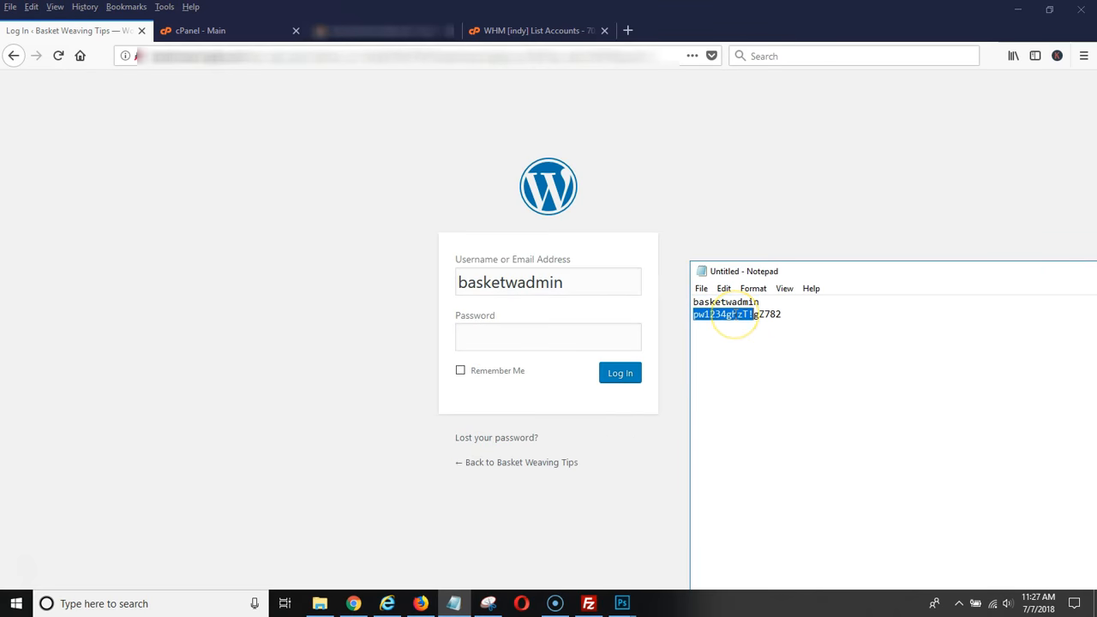
left_click_drag(783, 315, 694, 319)
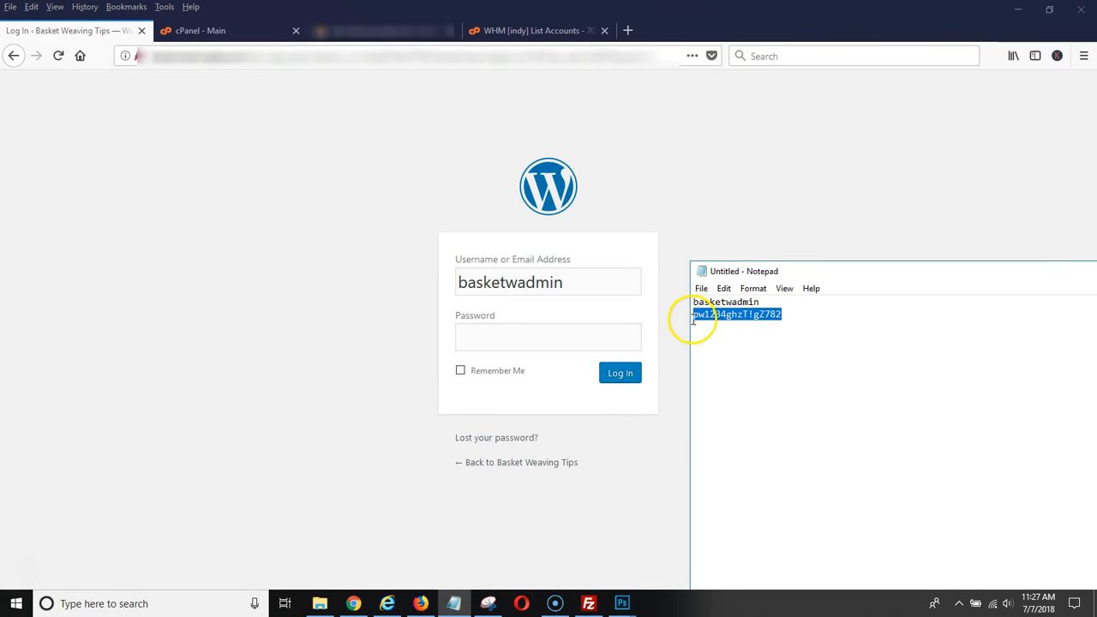
left_click(514, 339)
key("ctrl+v")
left_click(620, 374)
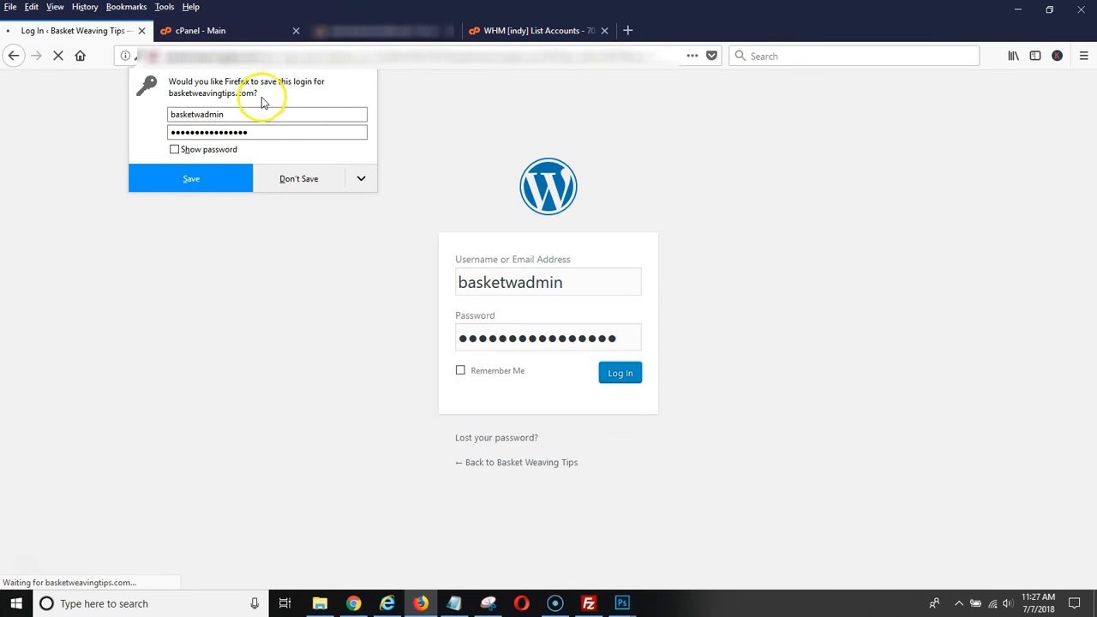
left_click(191, 184)
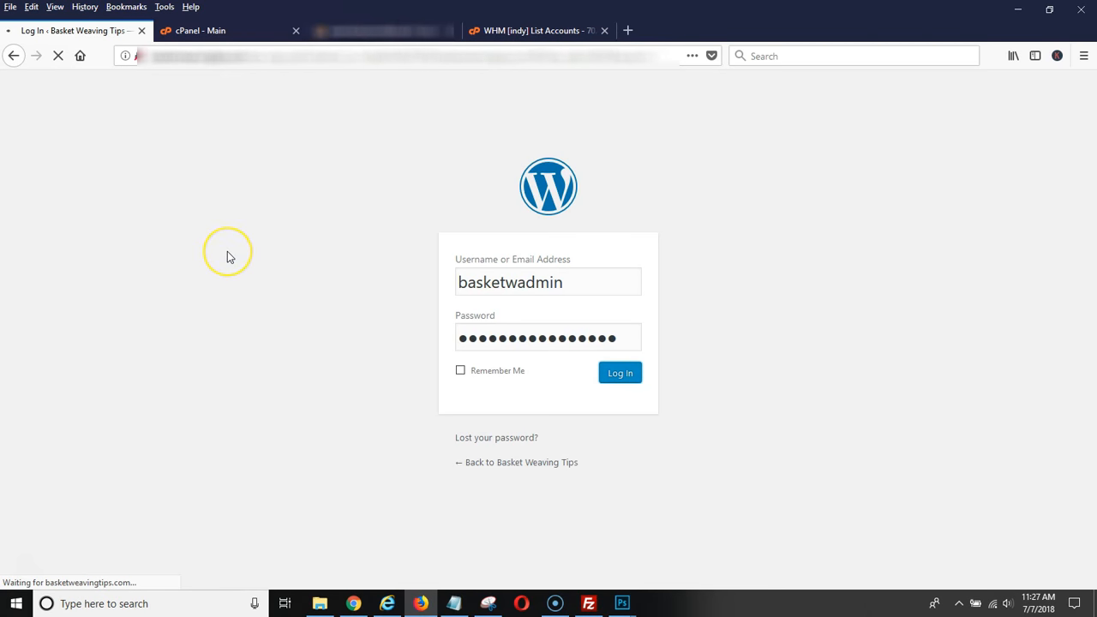